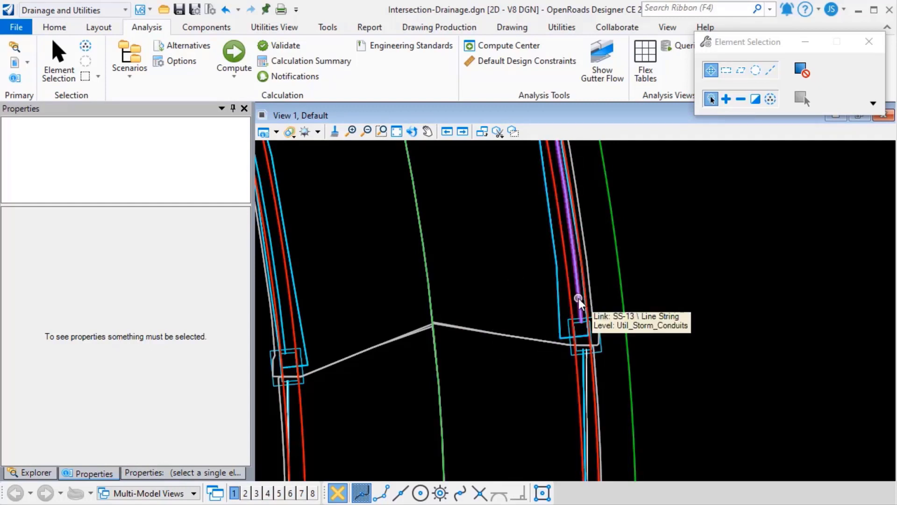
Select conduit SS-13 and scroll Properties to its Drainage Results, still showing 0.000 L/s.
left_click(578, 302)
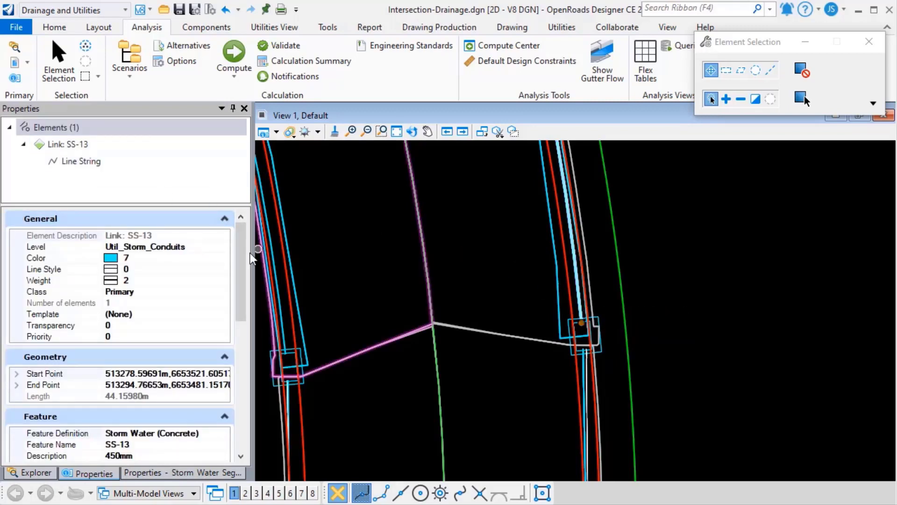
left_click_drag(243, 256, 244, 383)
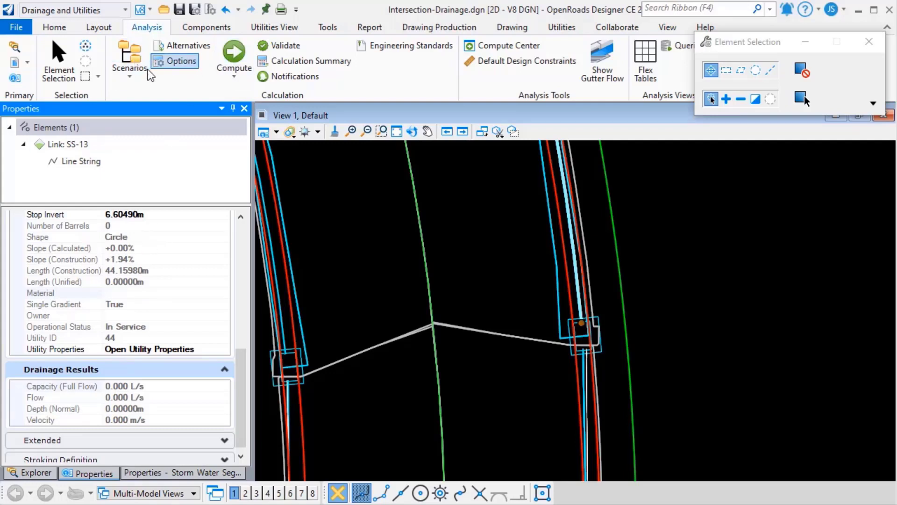
Compute the active design scenario and review SS-13's results: capacity 241.834 L/s, flow 104.171 L/s.
left_click(130, 58)
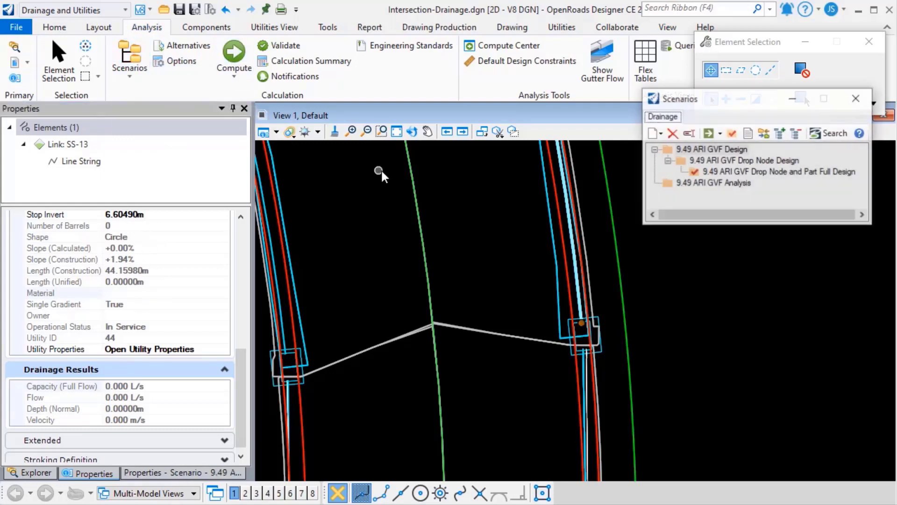
right_click(733, 177)
mouse_move(763, 201)
left_click(857, 201)
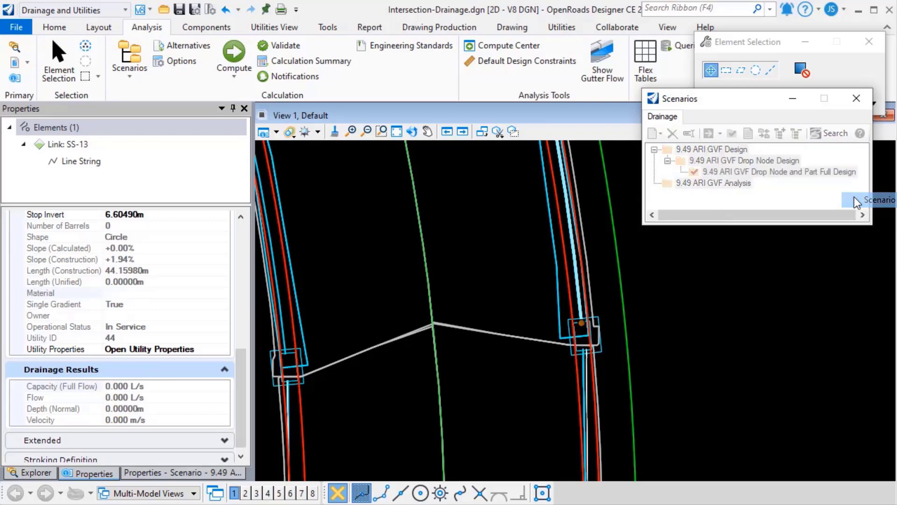
left_click(540, 413)
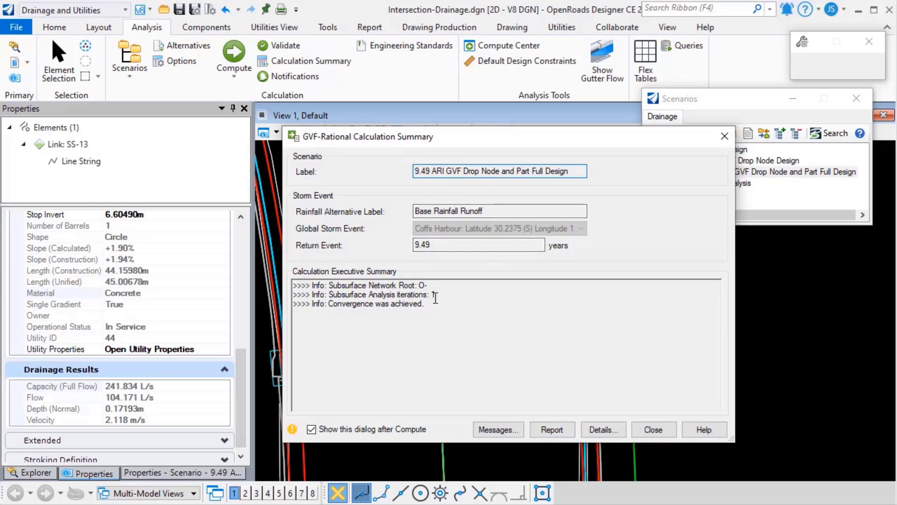
left_click(662, 430)
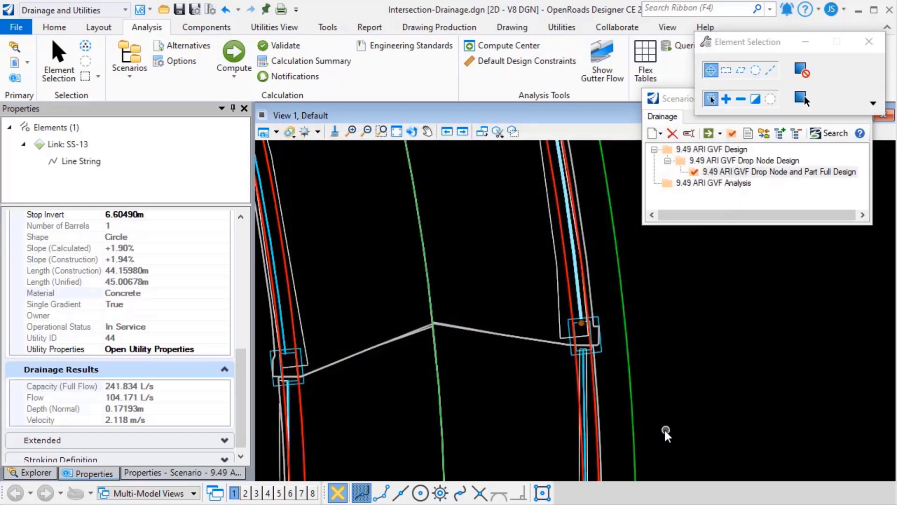
left_click_drag(240, 386, 240, 355)
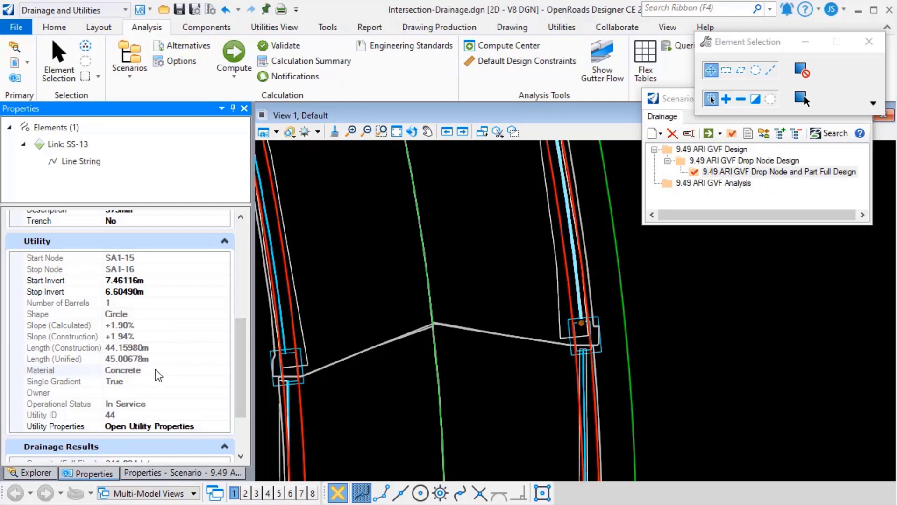
scroll(159, 376, "down", 4)
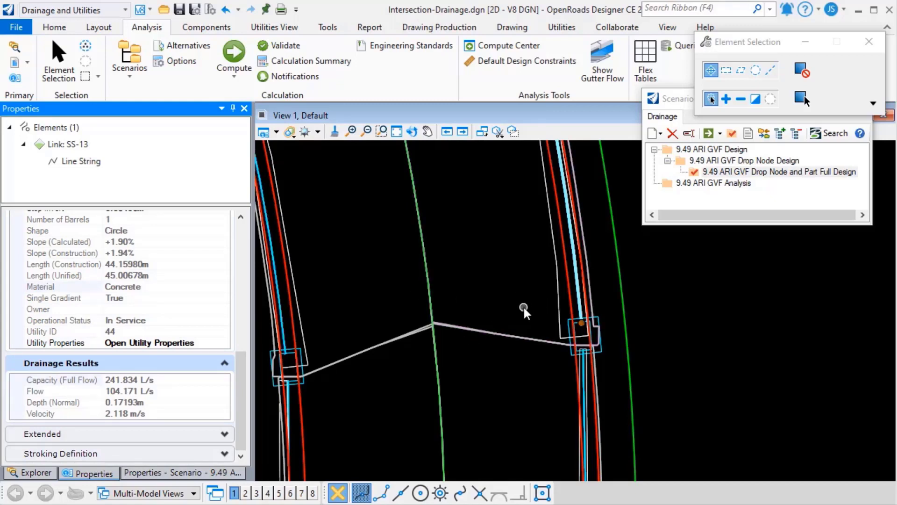
Review the Drainage Results of node SA1-16, then select gutter G-5 and catchment DR-17.
left_click(618, 379)
left_click(603, 358)
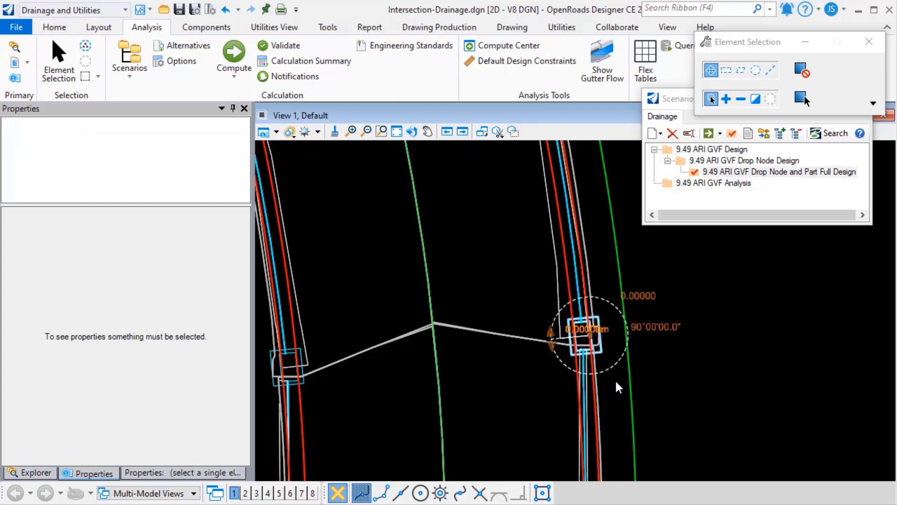
scroll(176, 339, "down", 6)
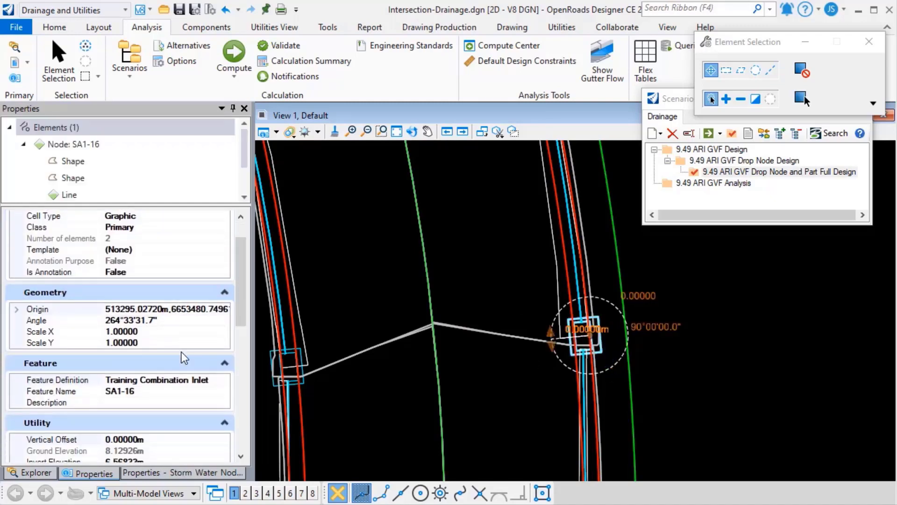
scroll(184, 360, "down", 1)
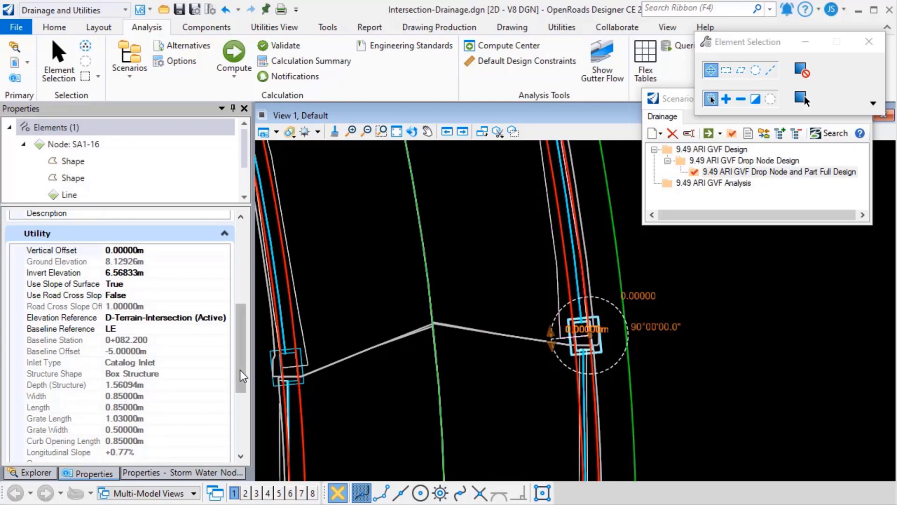
left_click_drag(242, 376, 242, 432)
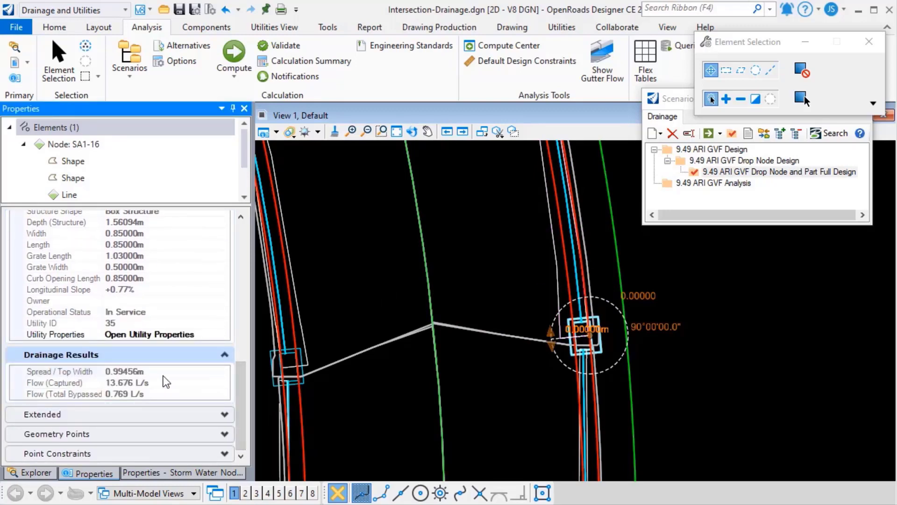
left_click(557, 280)
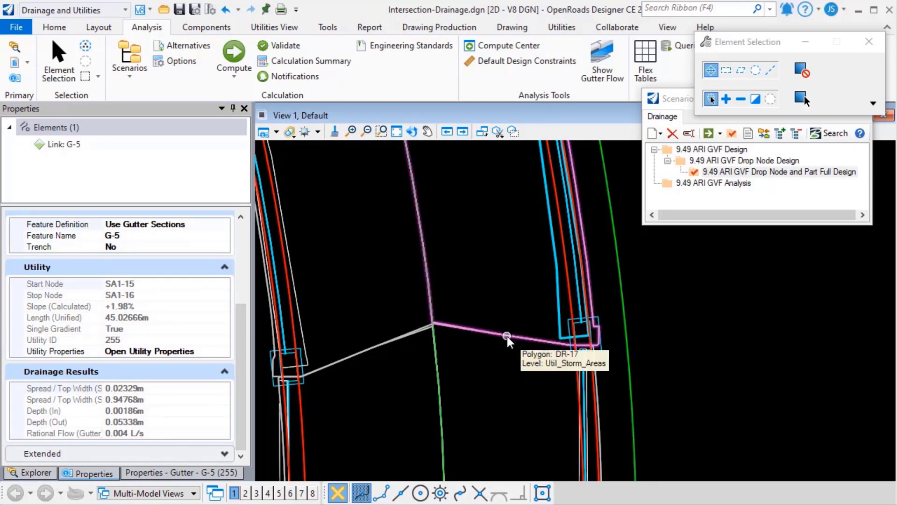
left_click(490, 277)
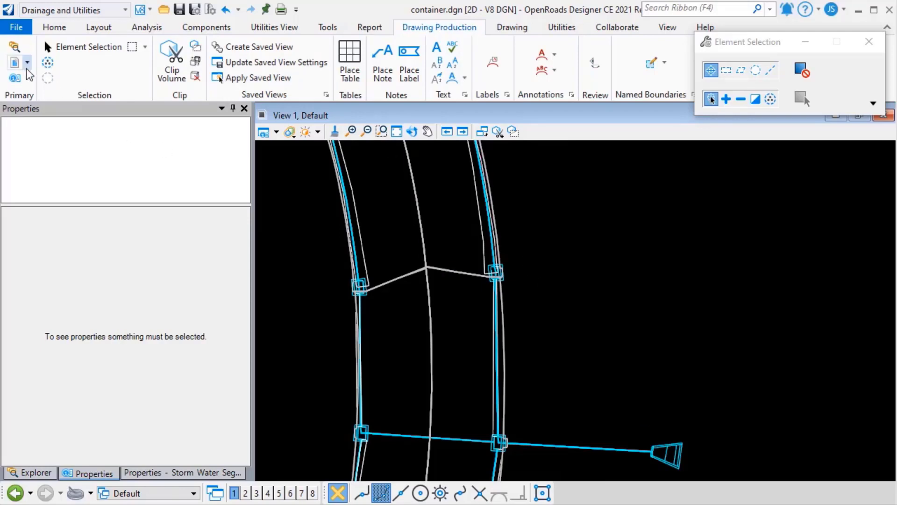
Toggle the referenced drainage file's display off and back on in References.
left_click(16, 63)
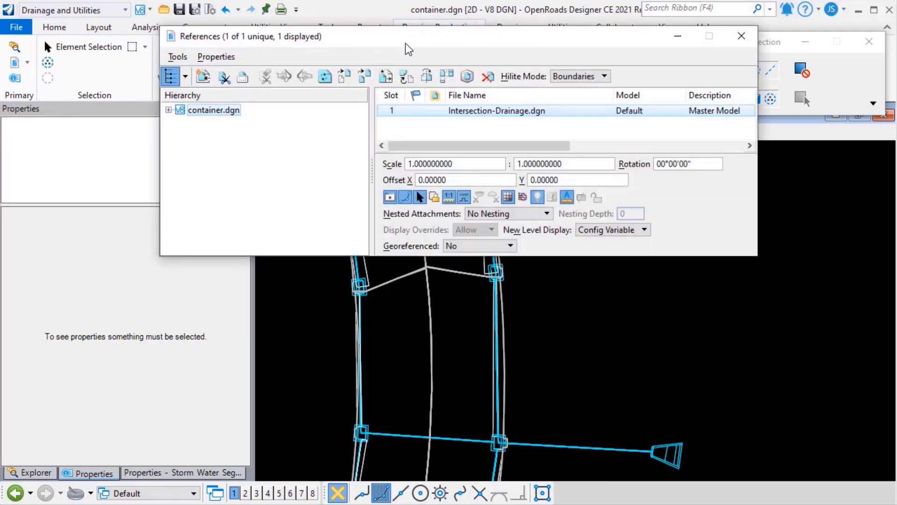
left_click(391, 198)
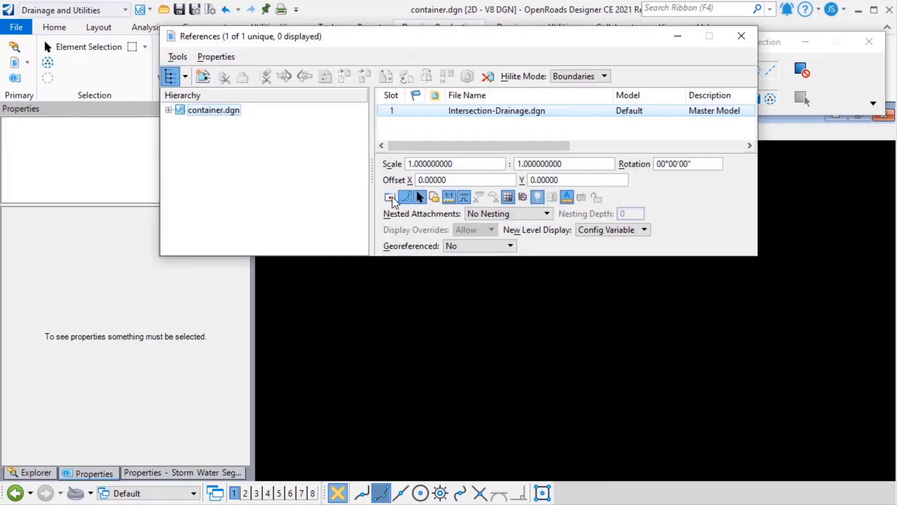
left_click(391, 198)
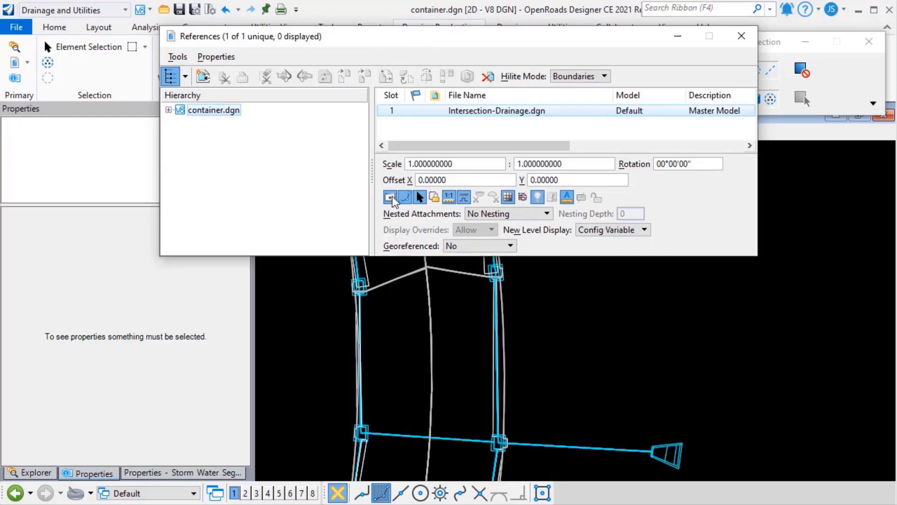
left_click(741, 36)
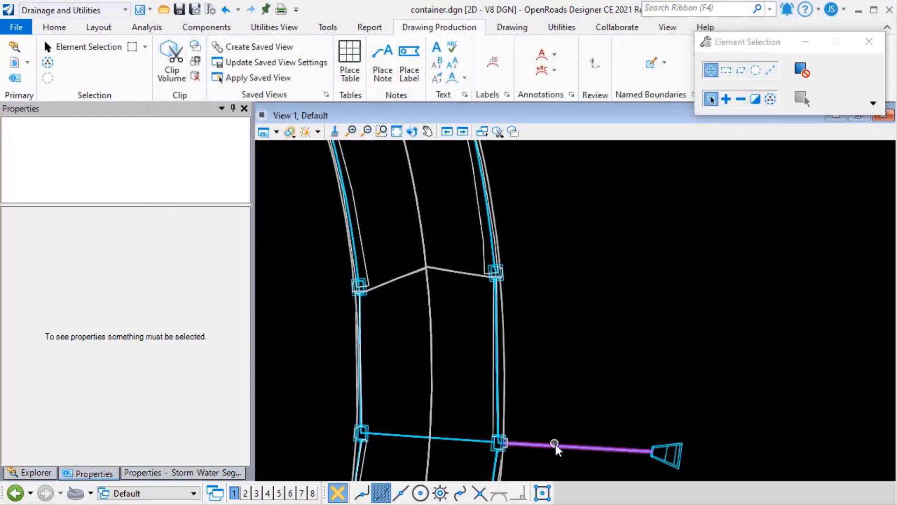
Show outfall conduit SS-15's Drainage Results: flow 235.918 L/s, capacity 456.486 L/s.
left_click(556, 448)
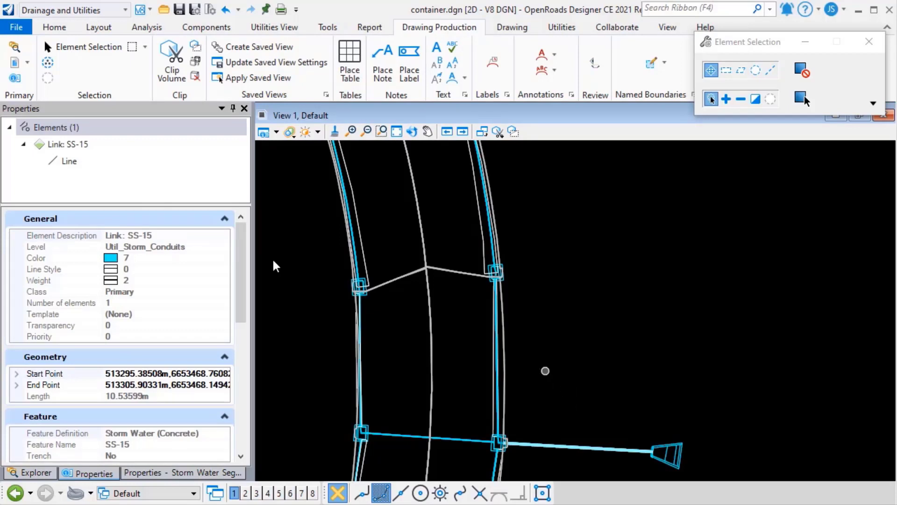
left_click_drag(241, 265, 242, 376)
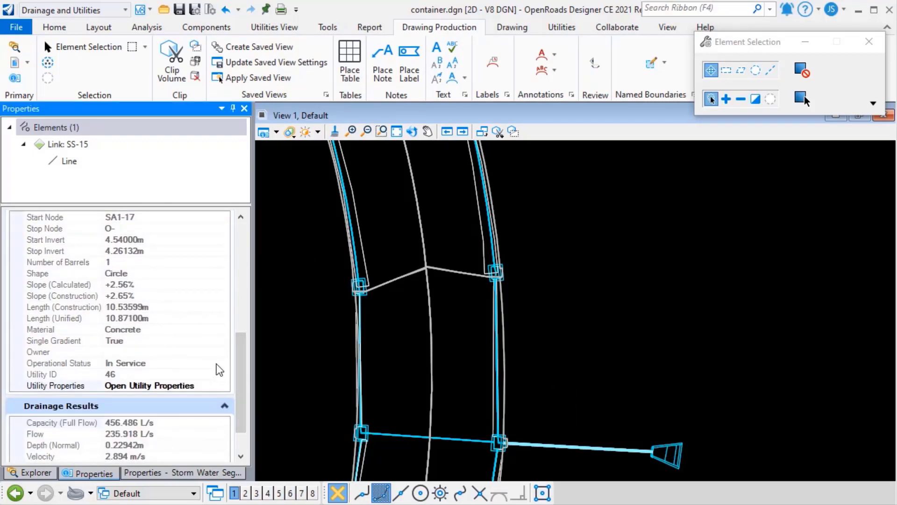
scroll(242, 374, "down", 2)
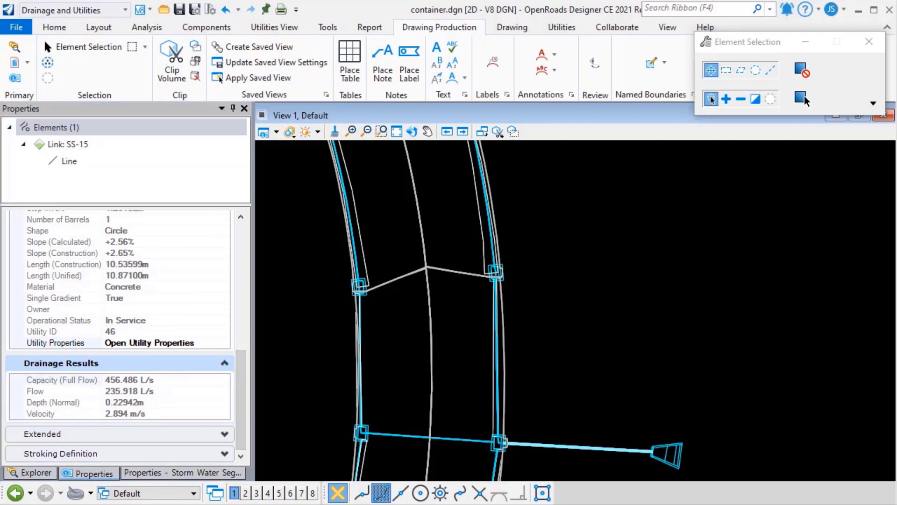
Place a Civil Labeler 'Conduit - Flow and Capacity' label above conduit SS-15.
left_click(495, 65)
left_click(326, 301)
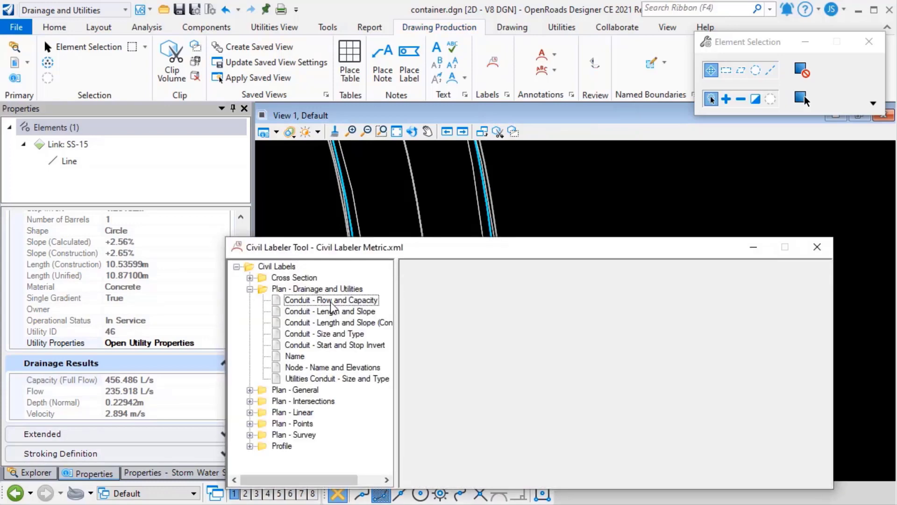
left_click(742, 445)
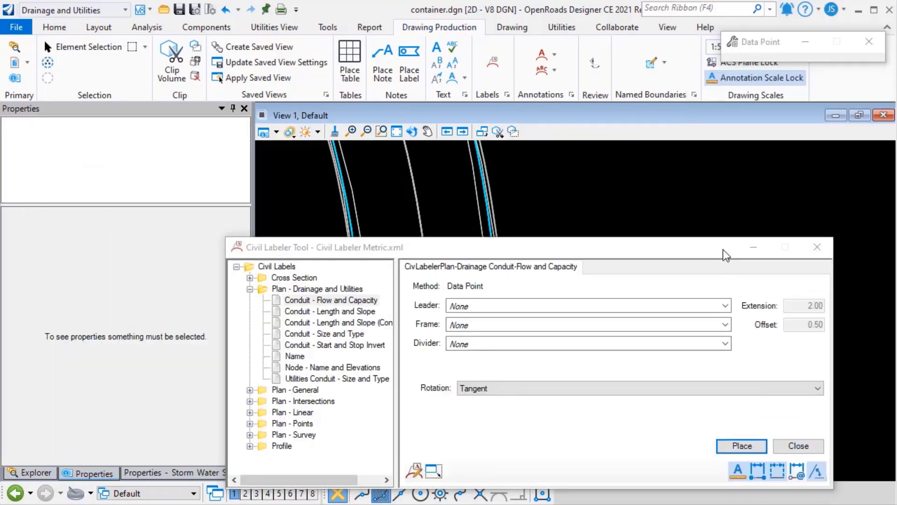
left_click_drag(725, 249, 287, 389)
left_click(572, 447)
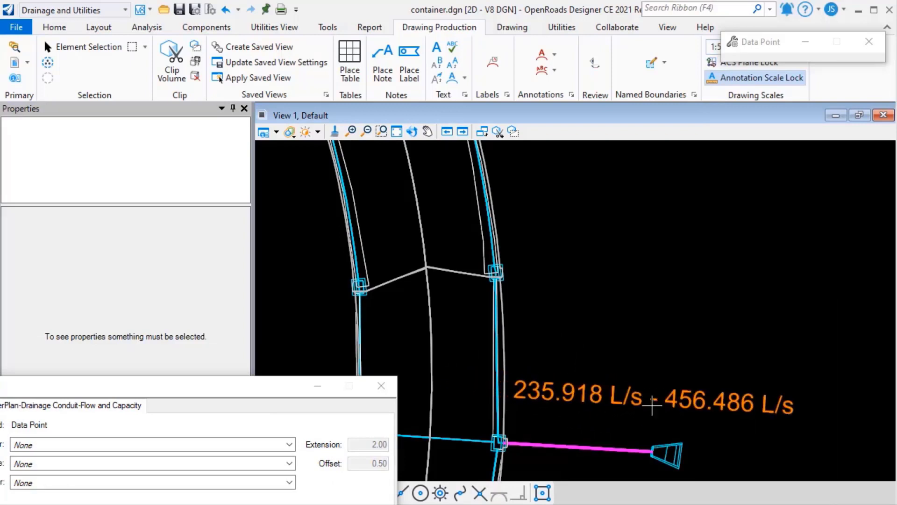
left_click(649, 407)
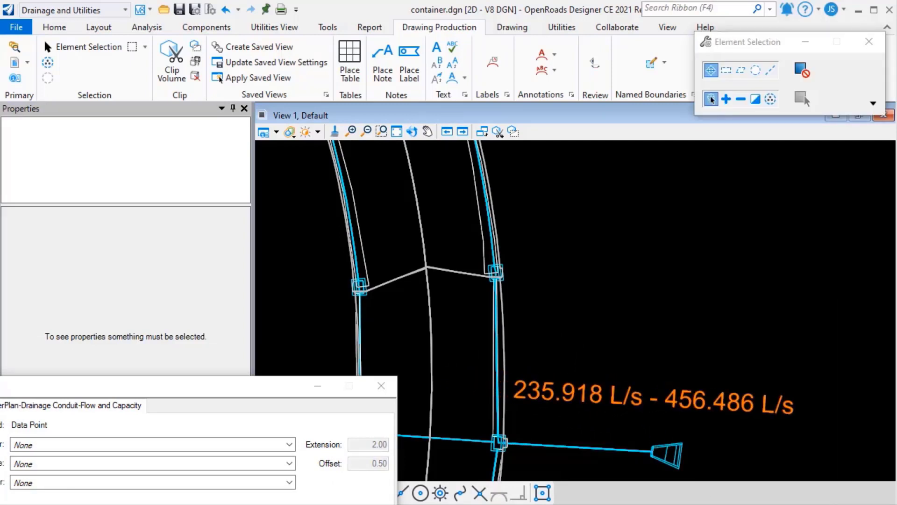
left_click(381, 386)
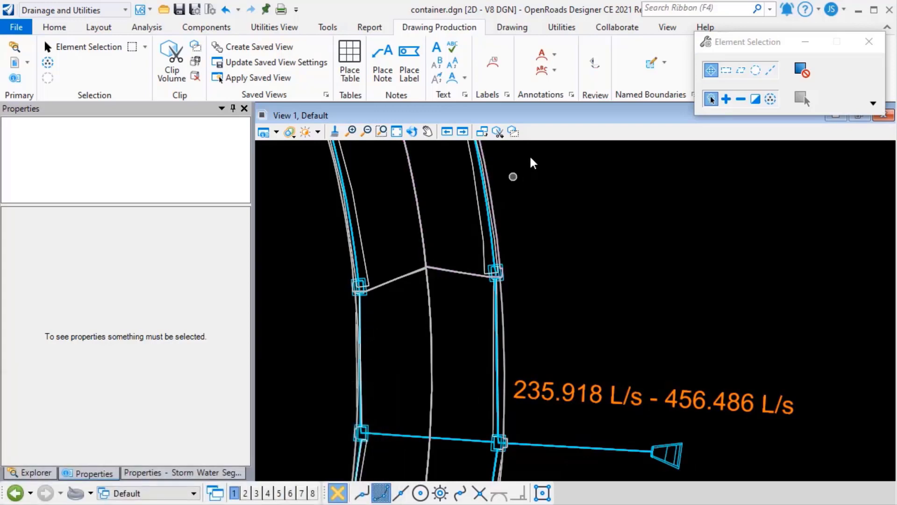
In Text Favorite Manager, copy the labeler Plan > Drainage Conduit-Flow and Capacity favorite.
left_click(572, 95)
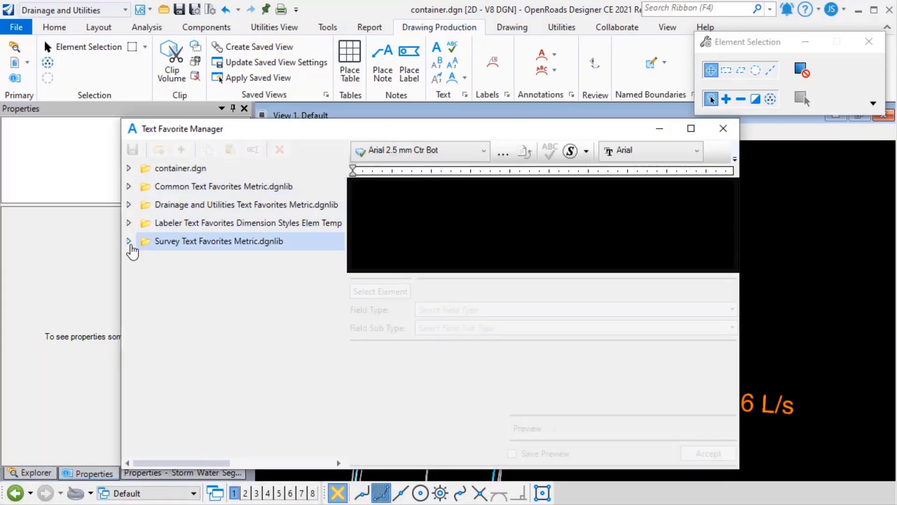
left_click(130, 223)
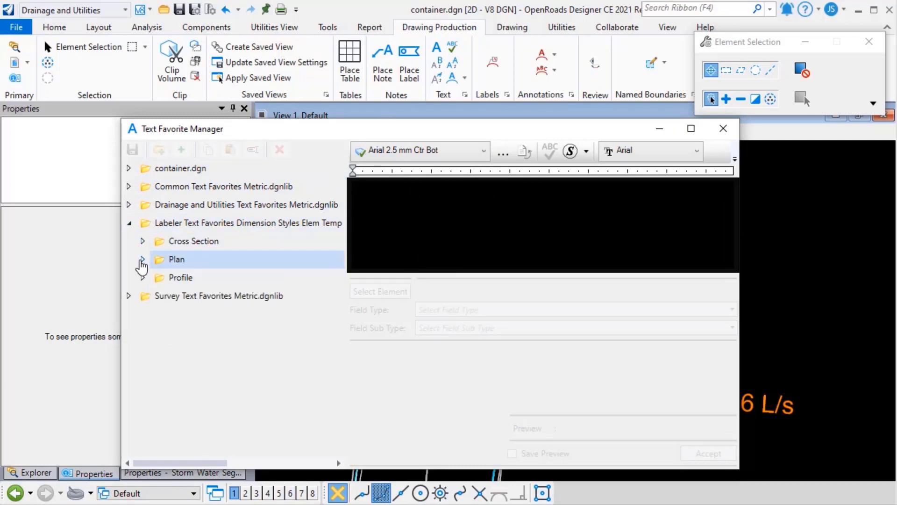
left_click(143, 259)
left_click(158, 278)
left_click(222, 296)
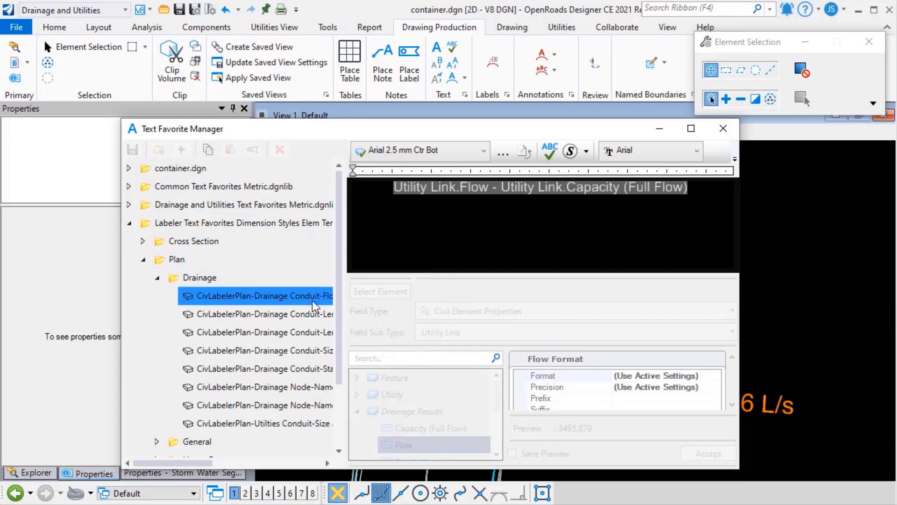
right_click(243, 298)
left_click(269, 358)
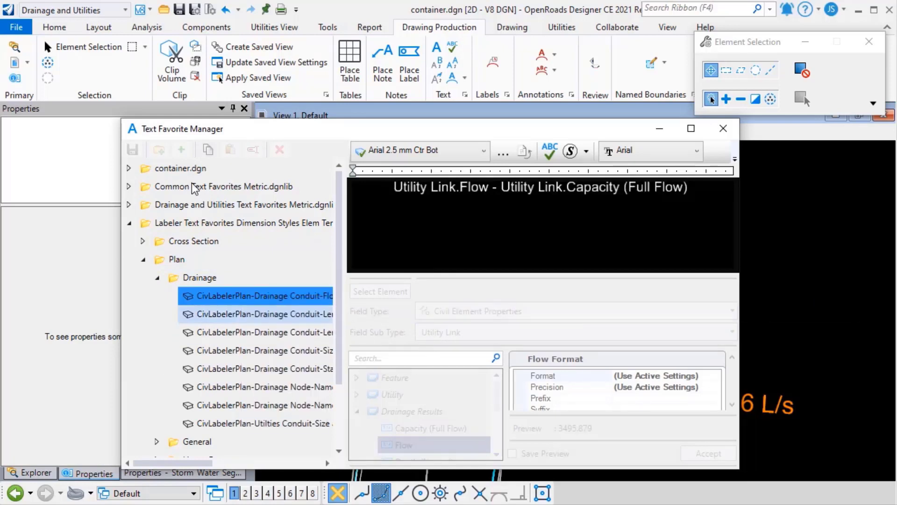
Paste the favorite into container.dgn and select its Flow field for editing.
right_click(183, 170)
left_click(223, 246)
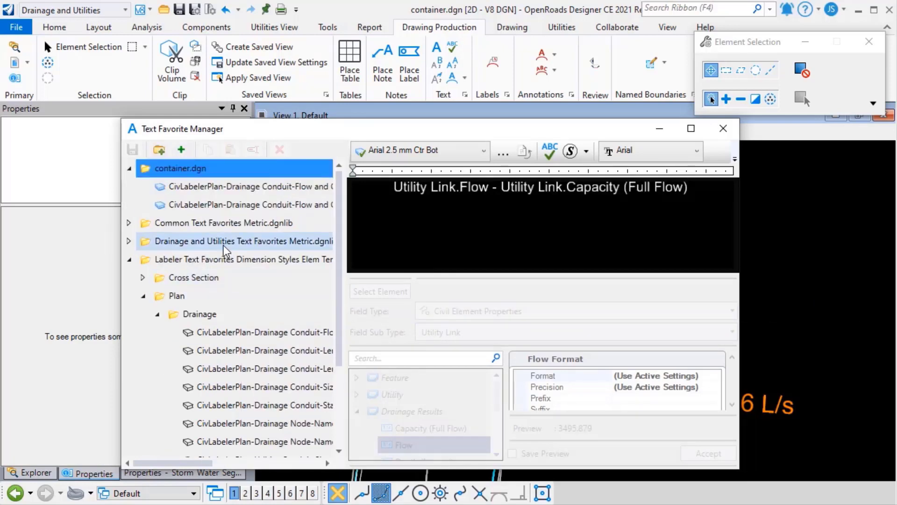
left_click(225, 186)
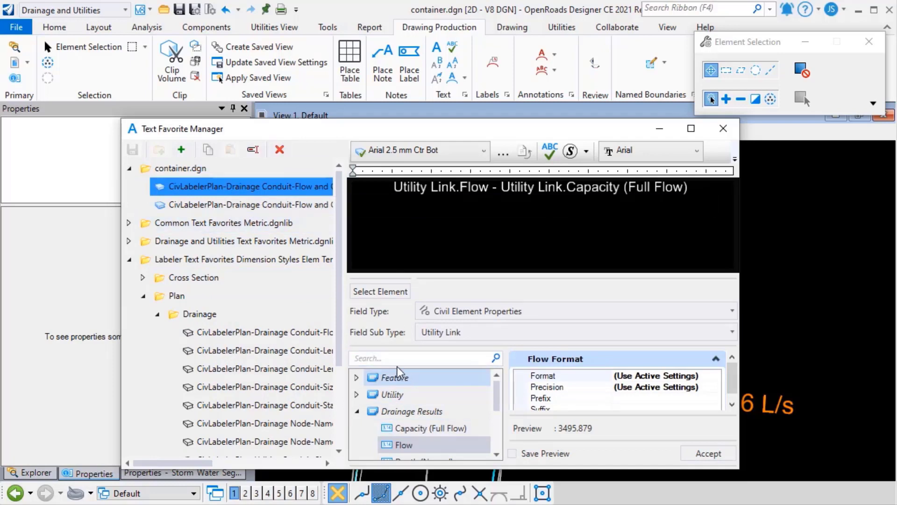
left_click(441, 187)
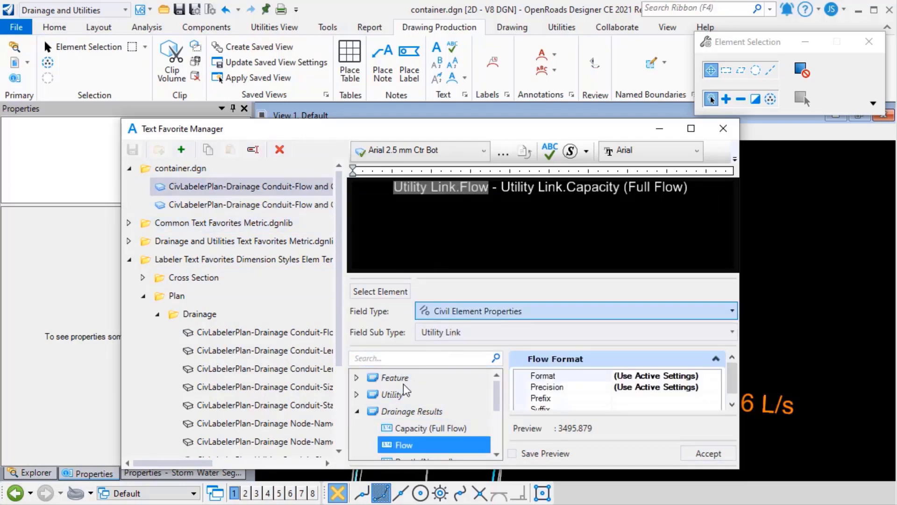